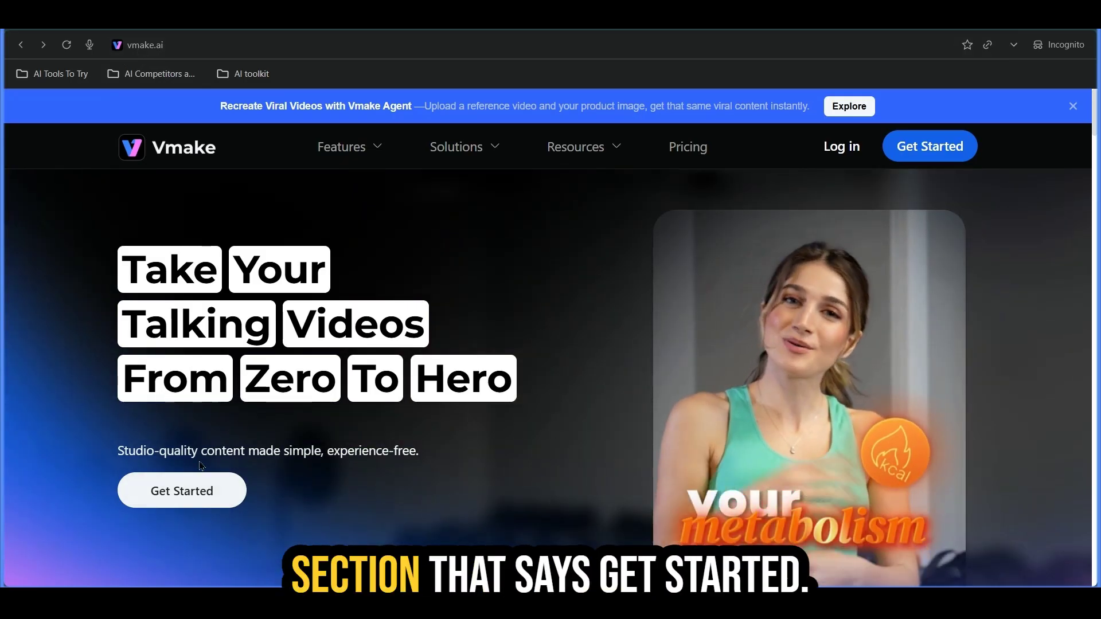
Enter the Vmake workspace dashboard from the homepage with Get Started
click(182, 496)
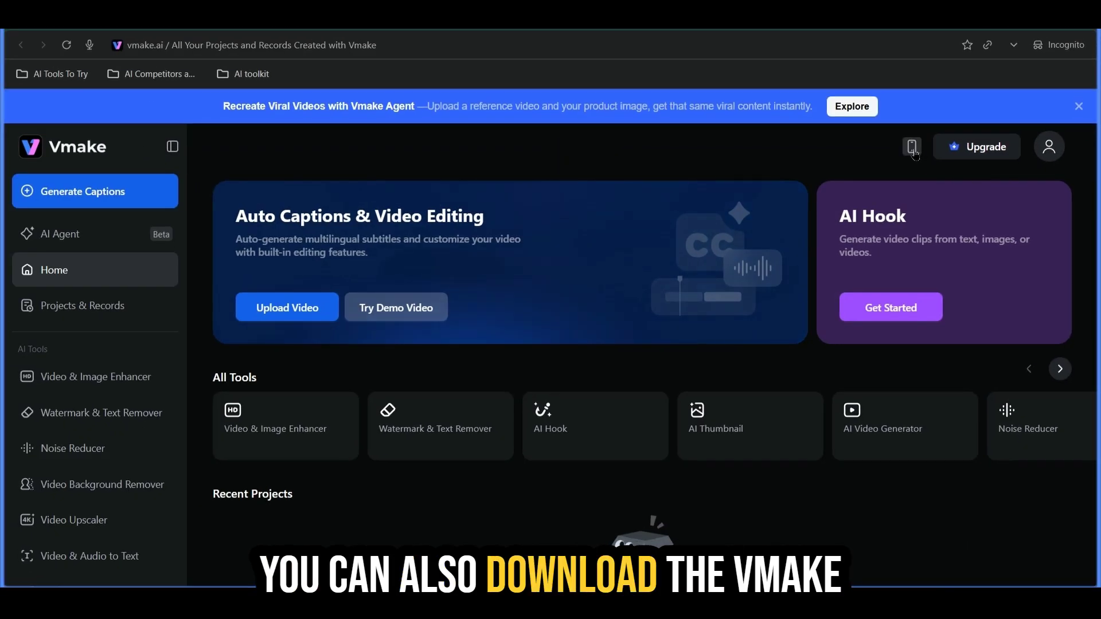
click(914, 152)
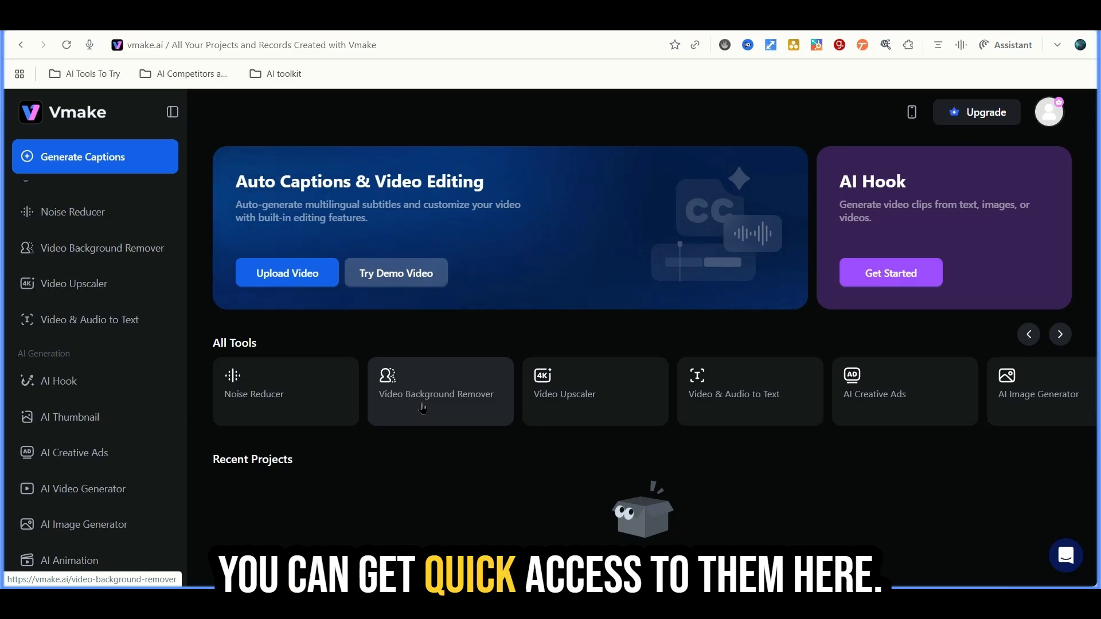
scroll(423, 408, right, 5)
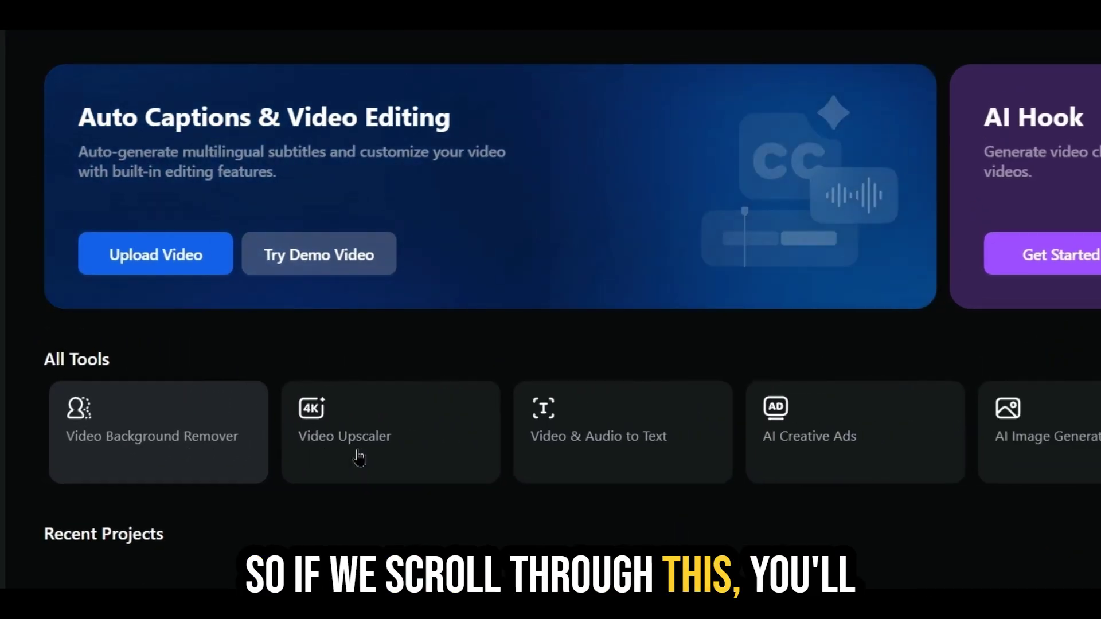
scroll(359, 459, right, 3)
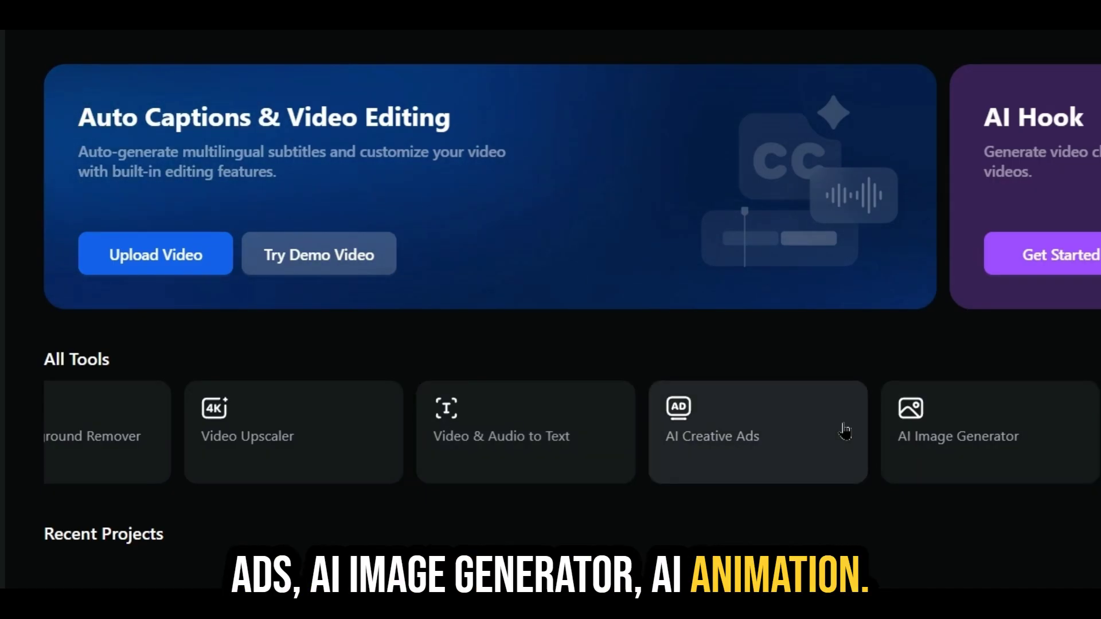
scroll(843, 430, left, 5)
scroll(845, 431, left, 6)
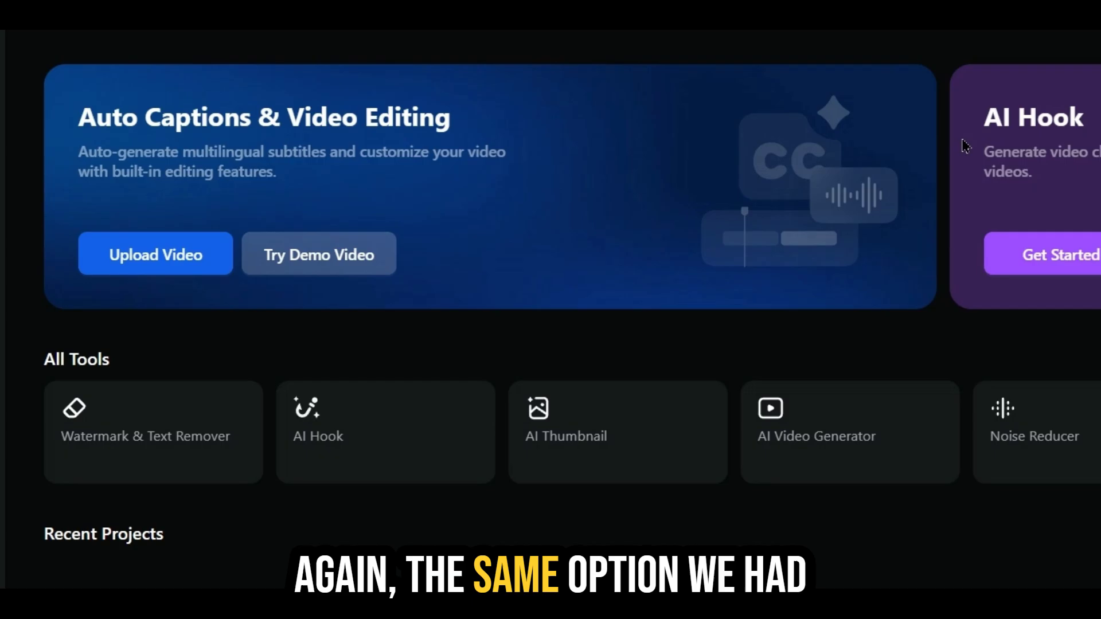
scroll(179, 443, left, 2)
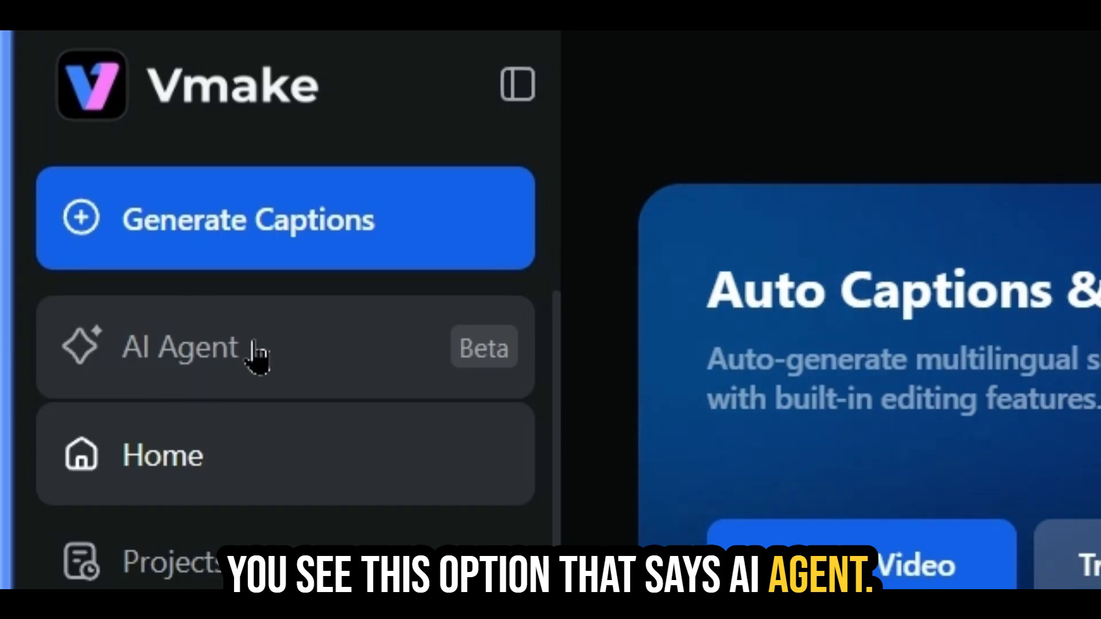
Open the AI Agent page and enter 'type prompt' as the video idea
click(209, 356)
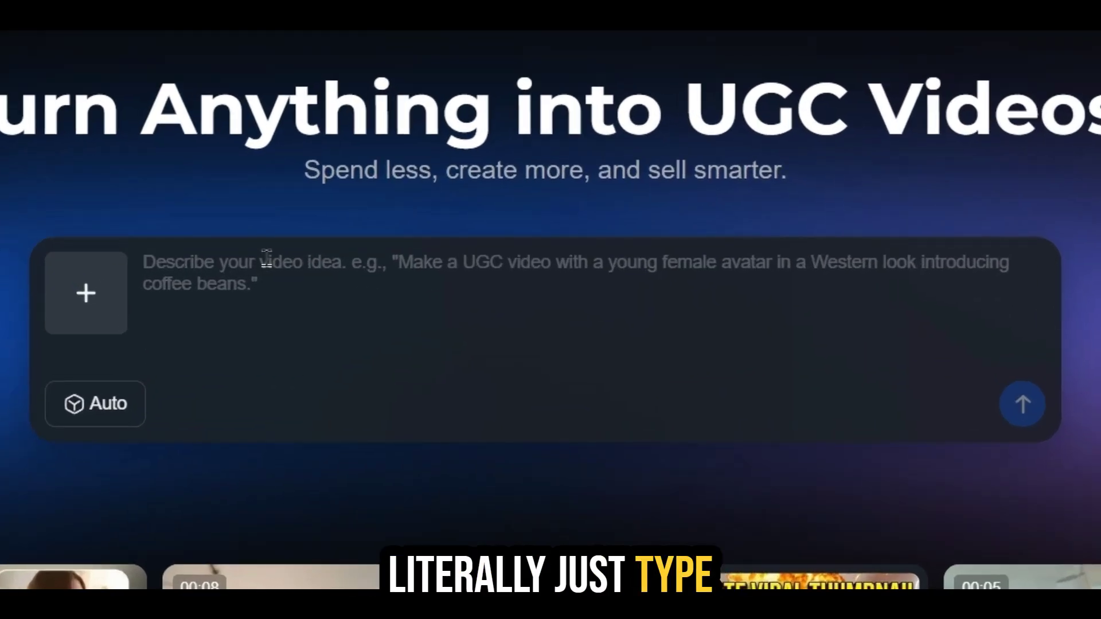
text(type prompt)
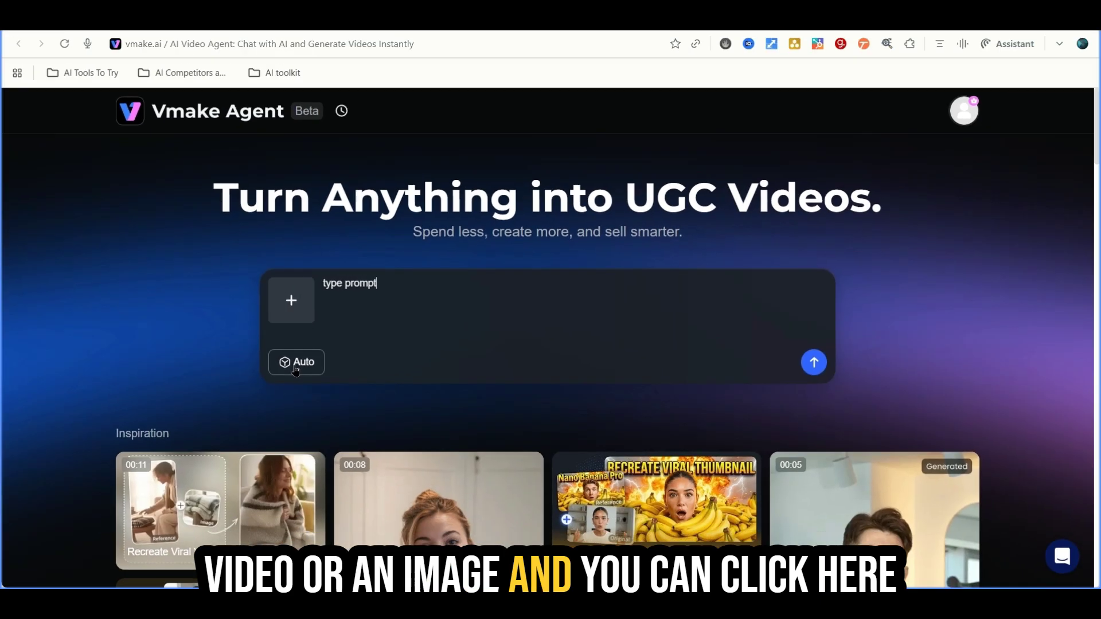
Browse the priority model choices and video generation models, leaving the model on Auto
click(296, 363)
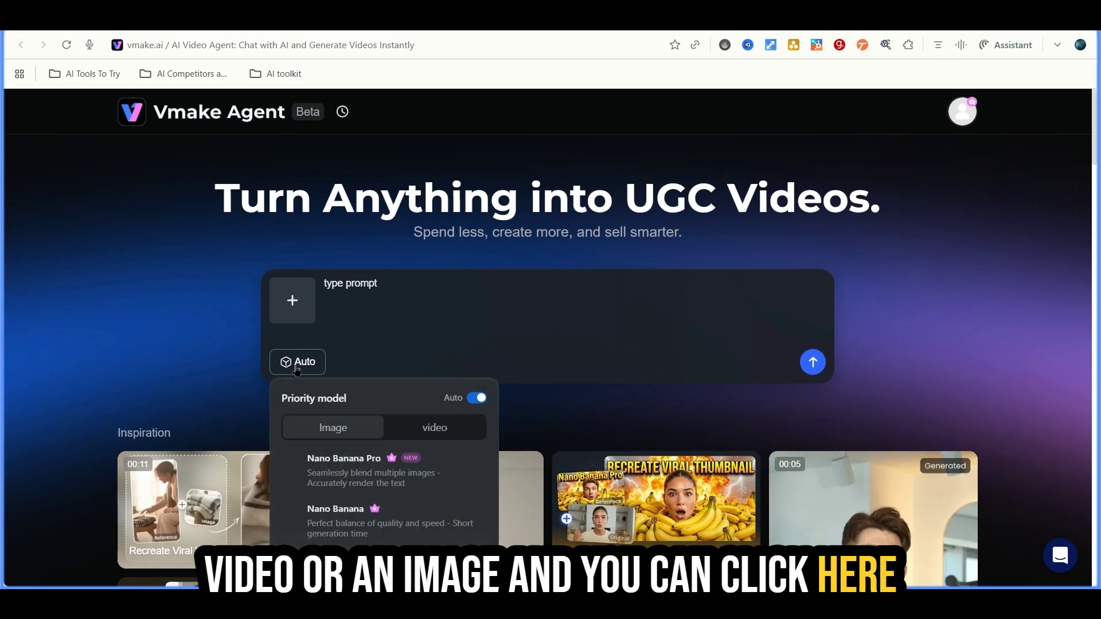
scroll(405, 381, down, 1)
scroll(405, 381, down, 2)
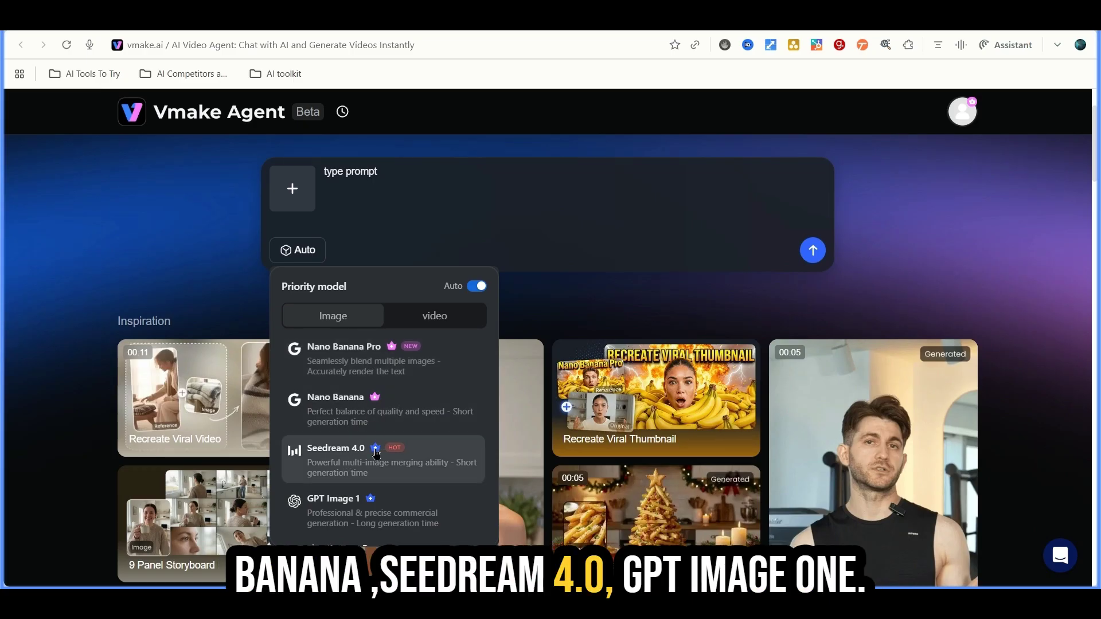
click(431, 321)
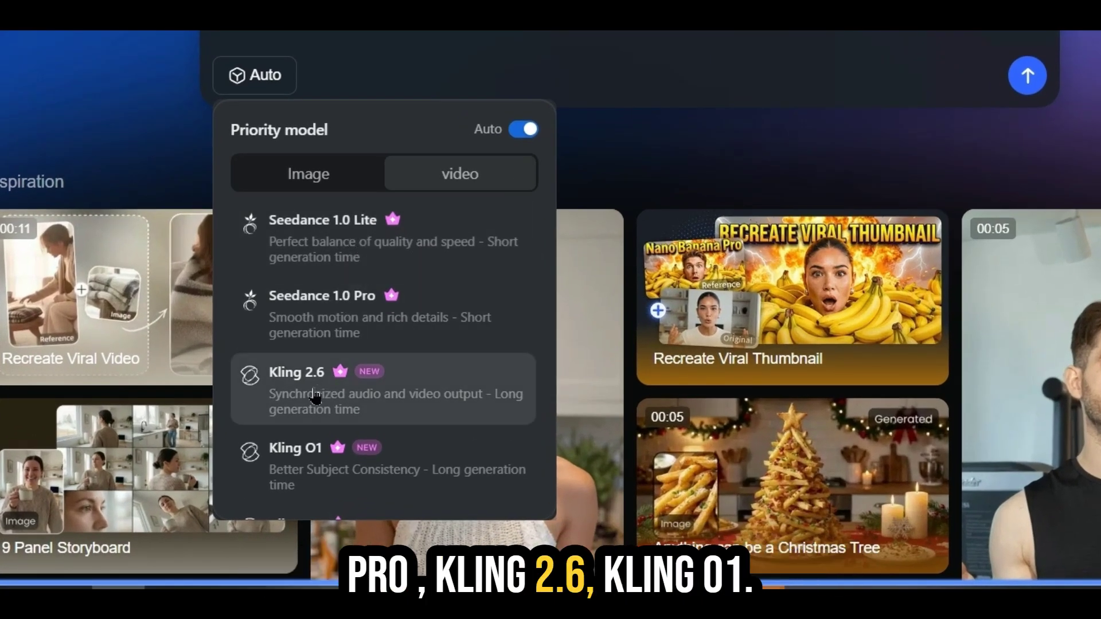
scroll(326, 454, down, 5)
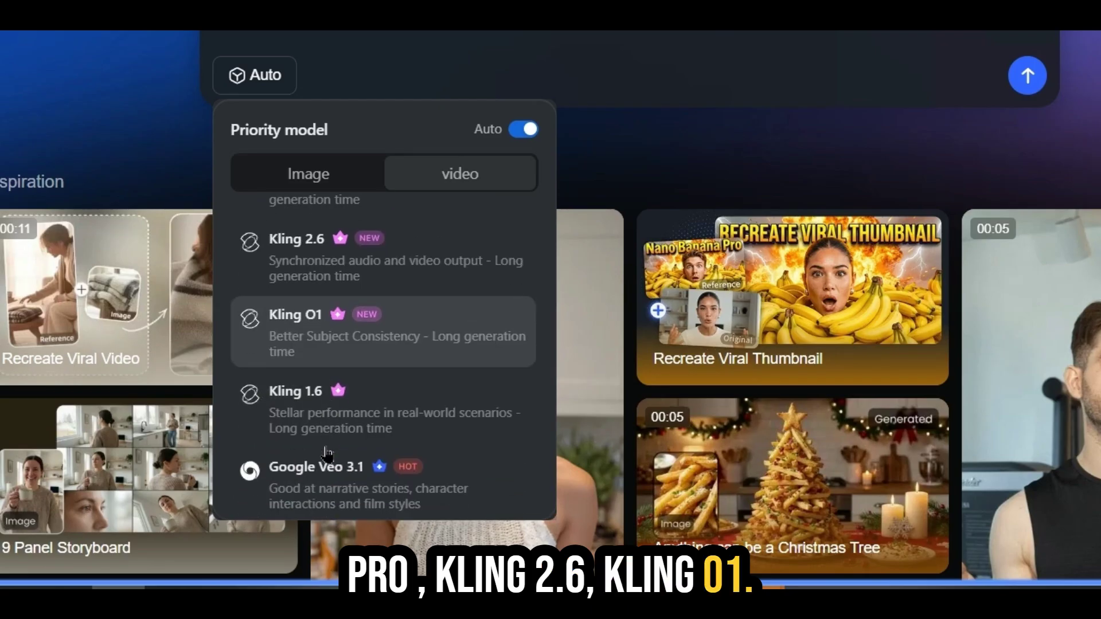
scroll(326, 454, down, 6)
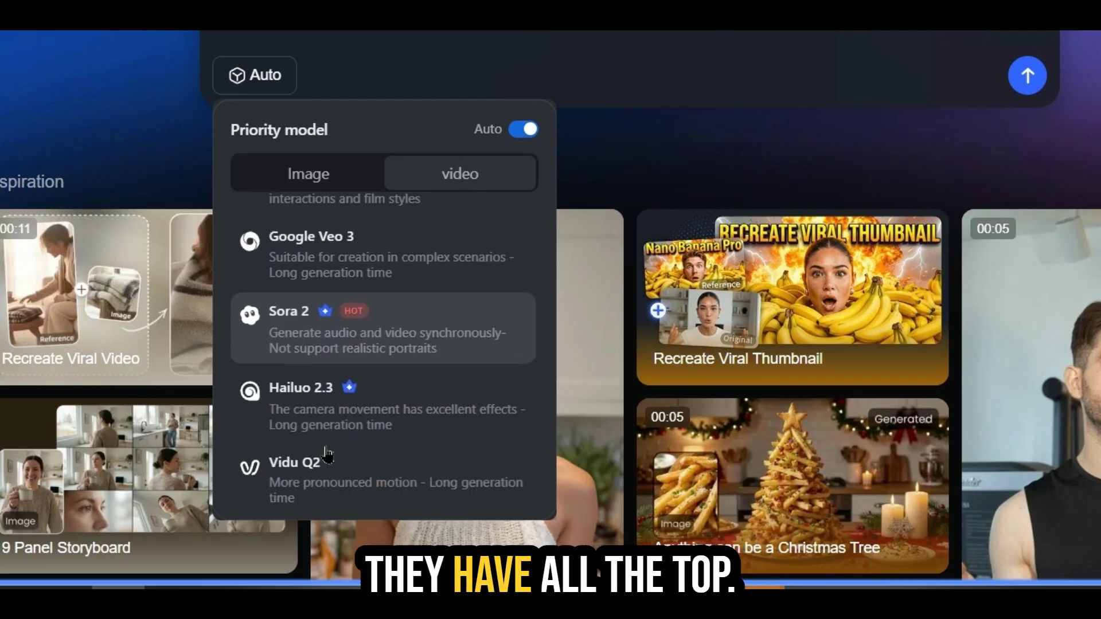
scroll(327, 454, down, 1)
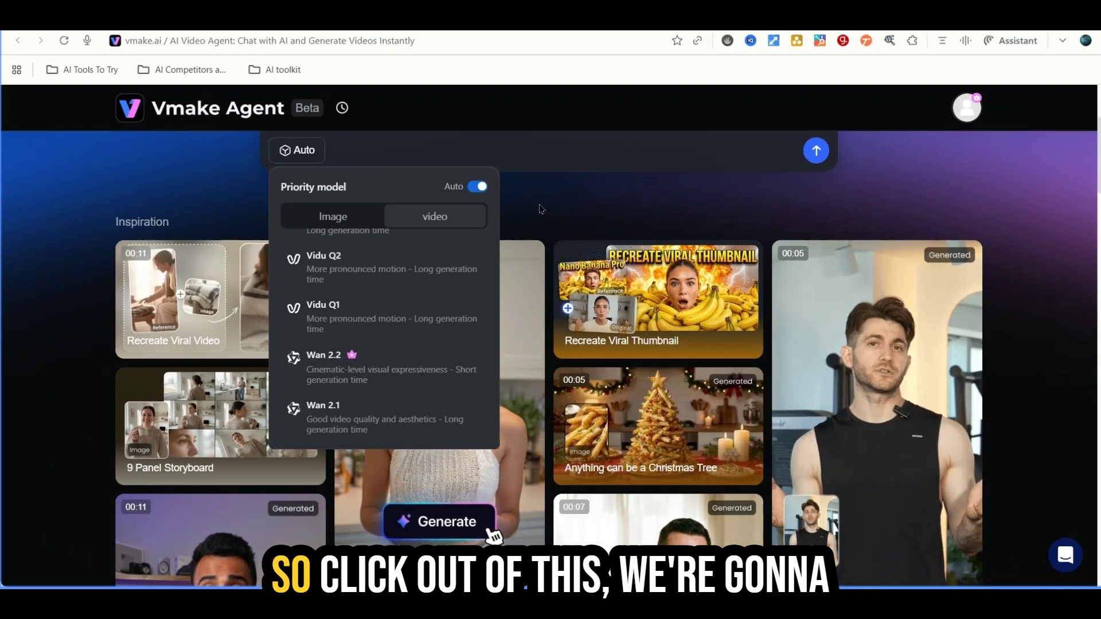
click(539, 209)
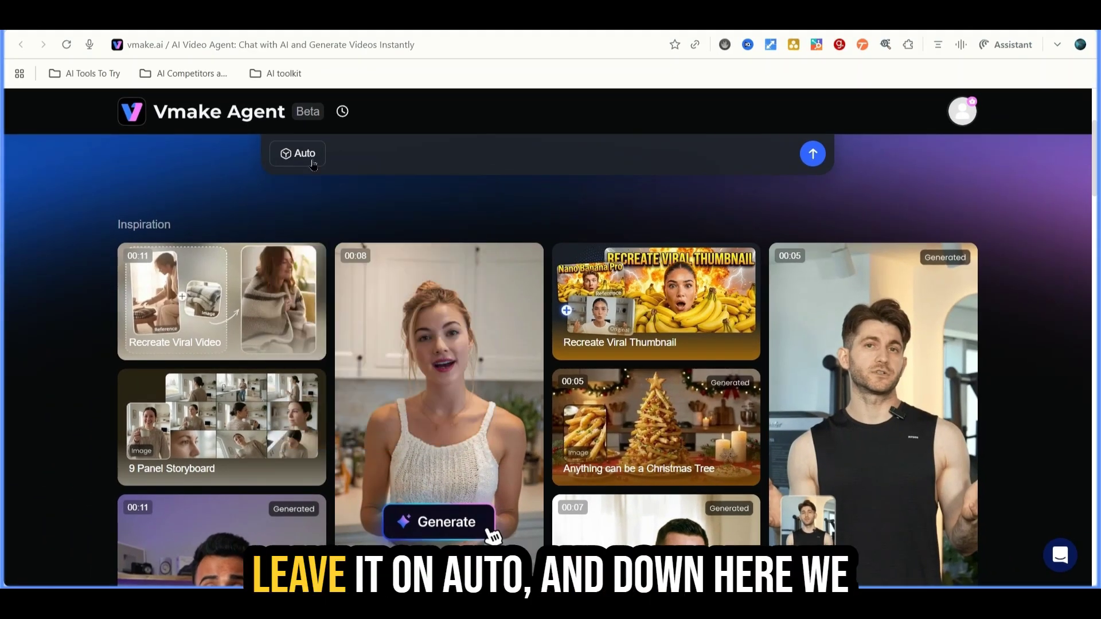
scroll(328, 335, down, 2)
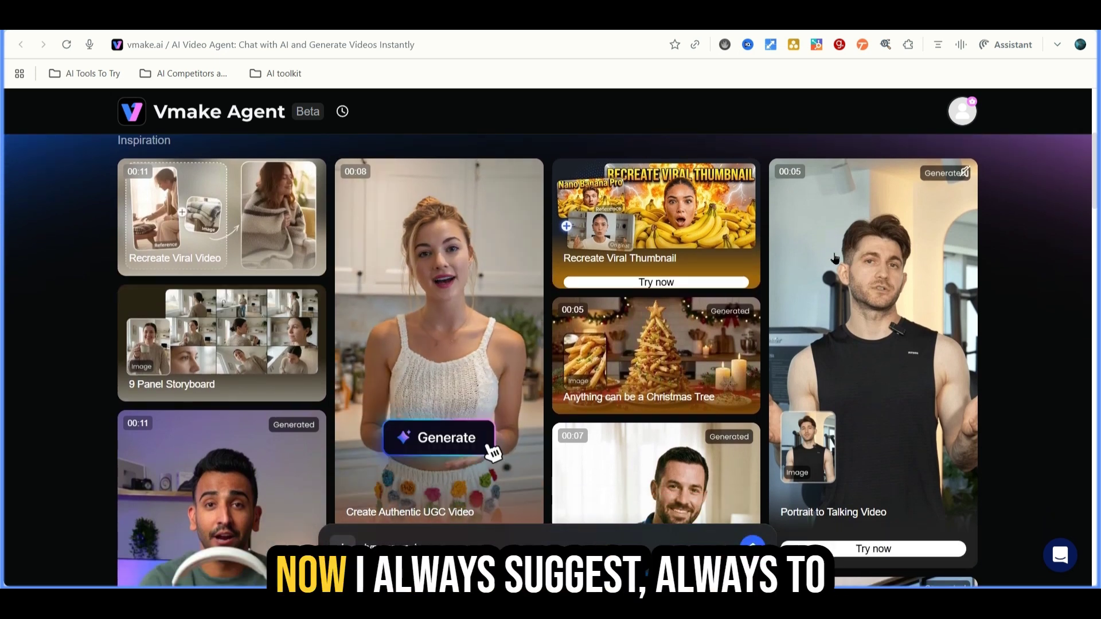
scroll(462, 327, down, 2)
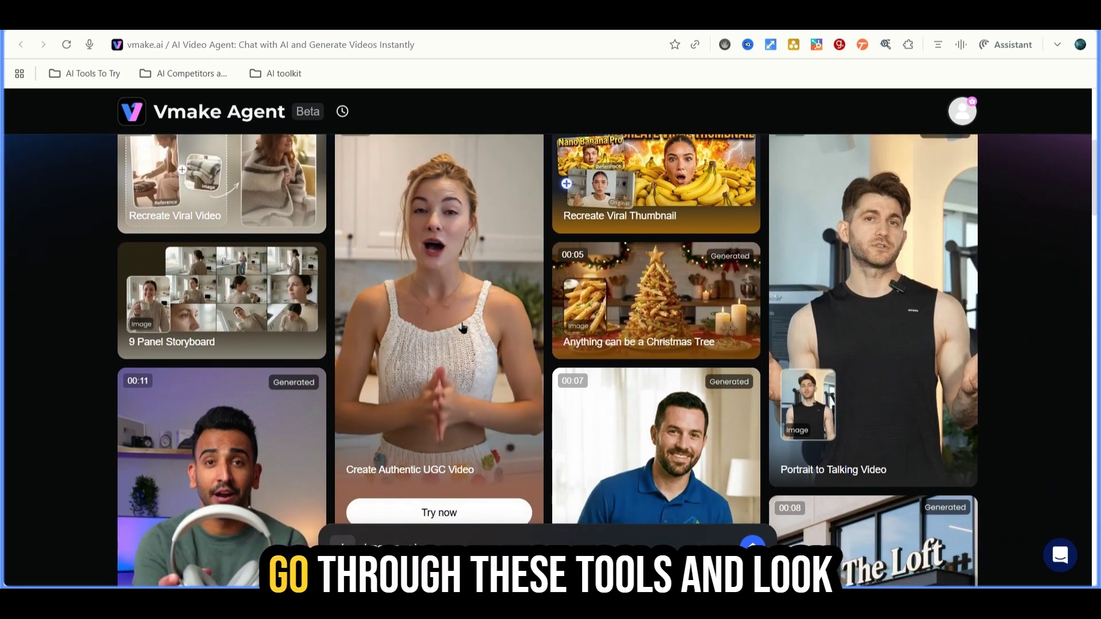
scroll(463, 328, down, 6)
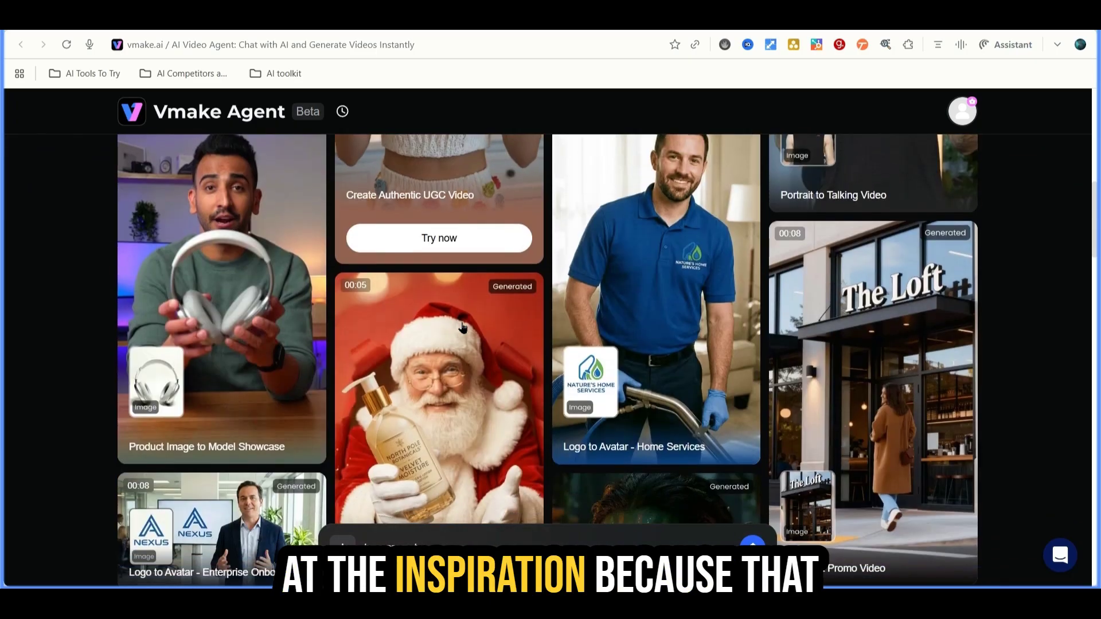
scroll(463, 328, down, 3)
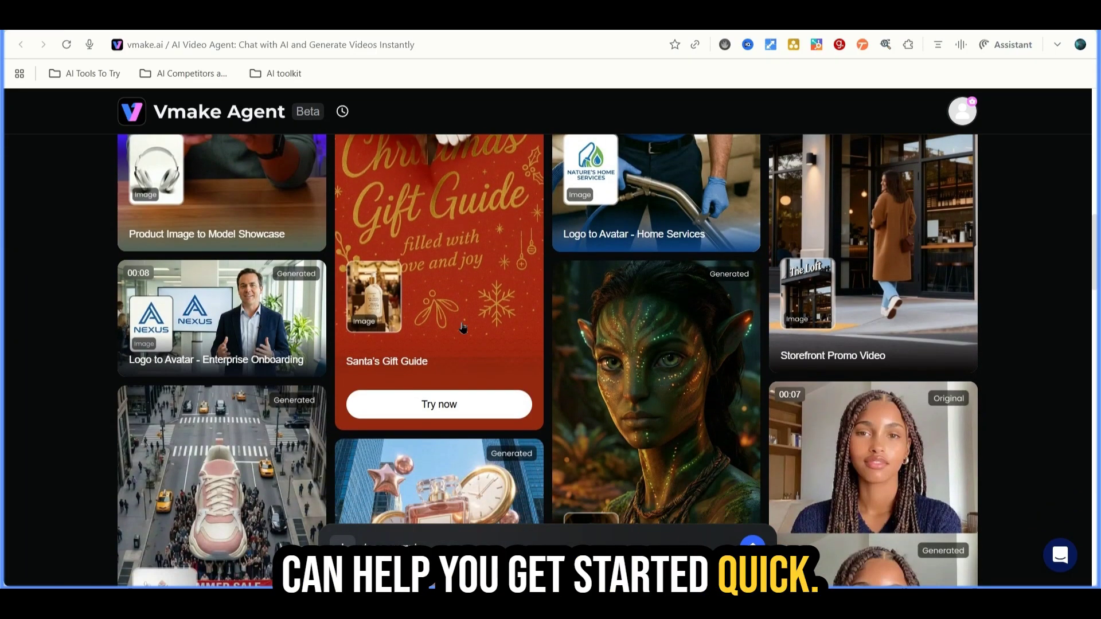
scroll(462, 328, up, 7)
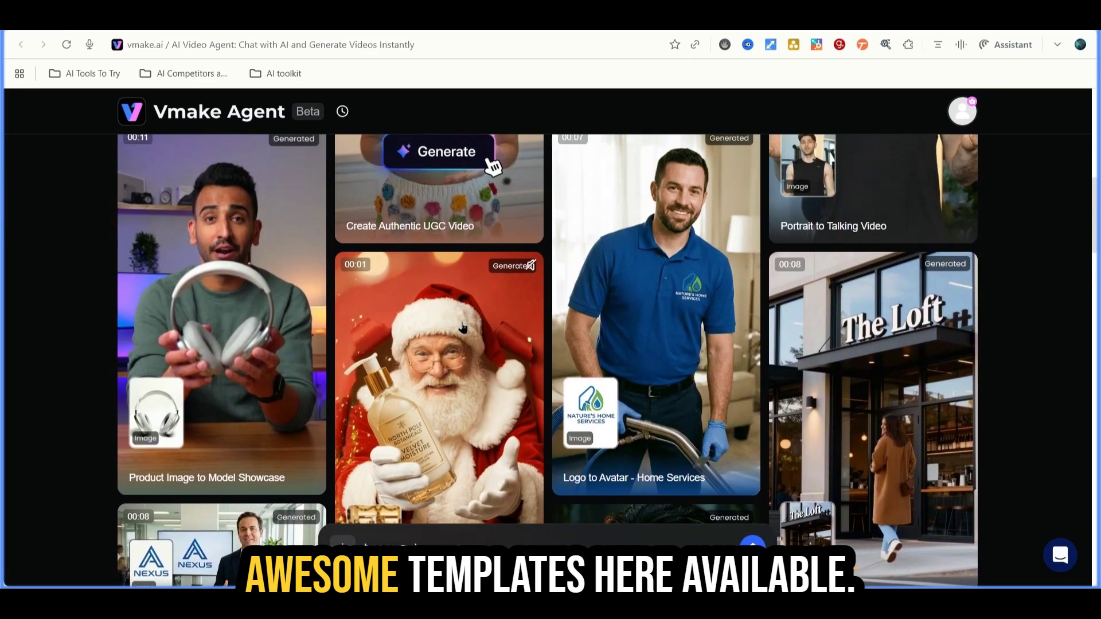
scroll(463, 328, up, 3)
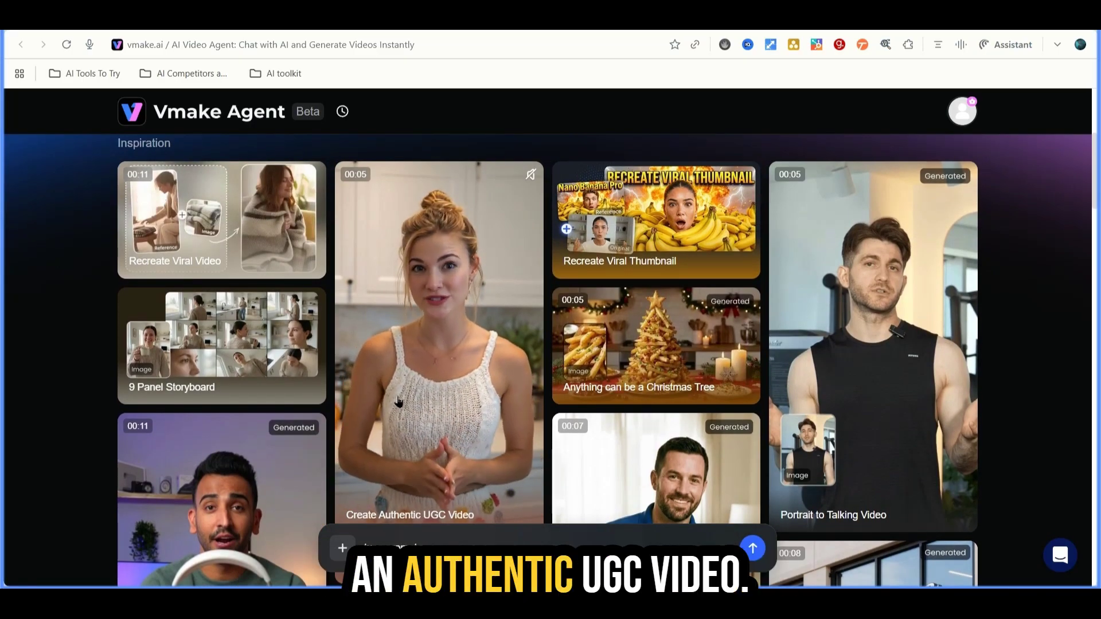
scroll(399, 401, down, 5)
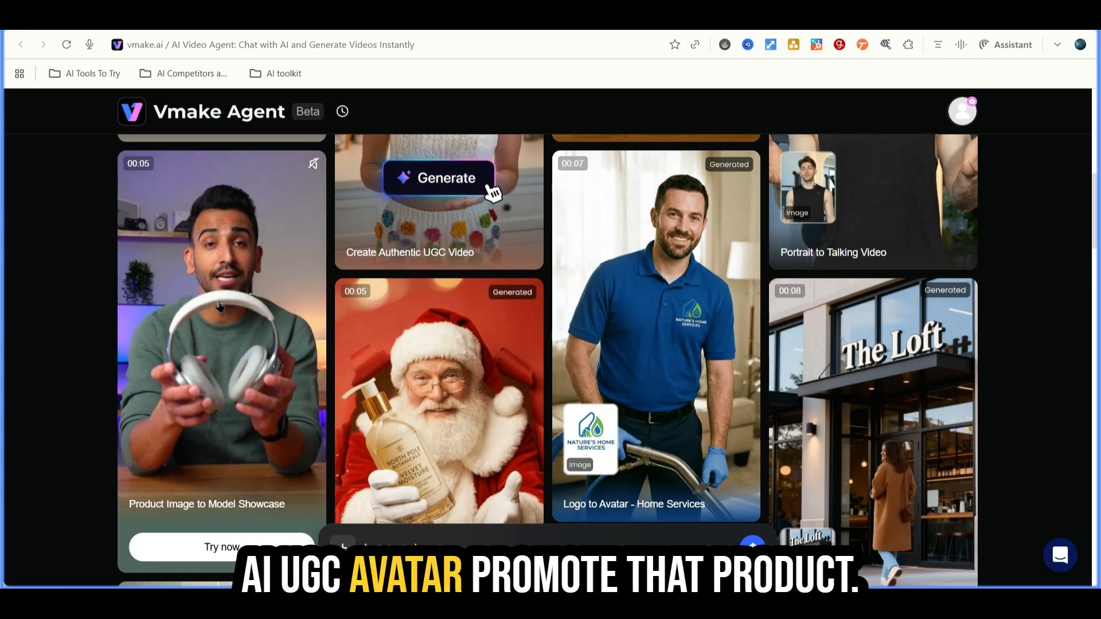
scroll(552, 383, up, 4)
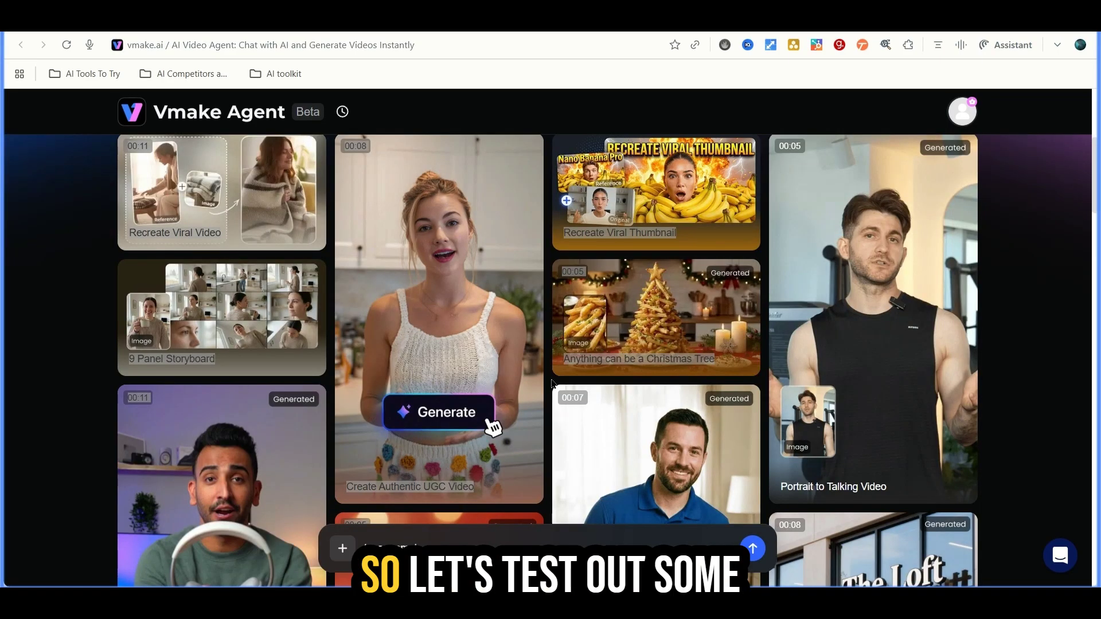
scroll(552, 383, down, 4)
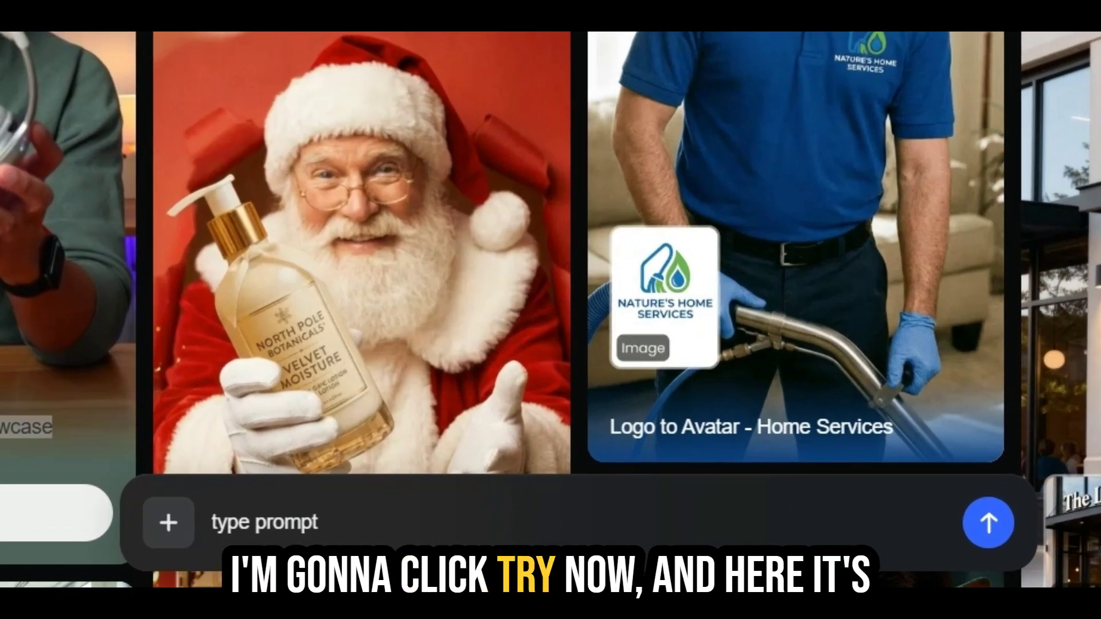
Start the Product Image to Model Showcase template and replace the headphones image with the teddy bear photo
click(52, 539)
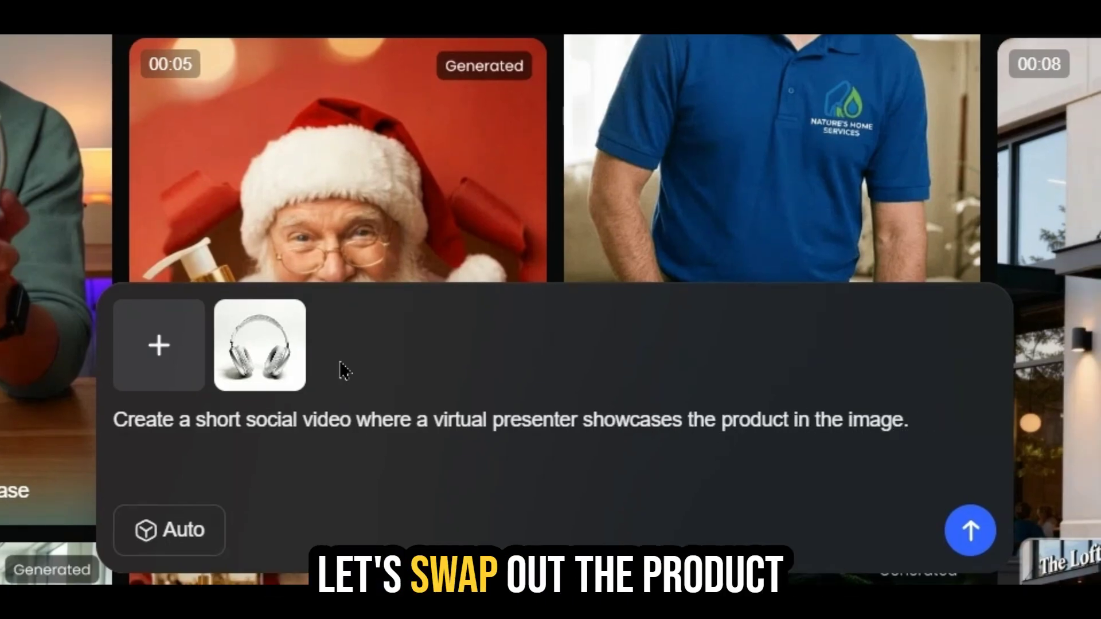
mouse_move(289, 354)
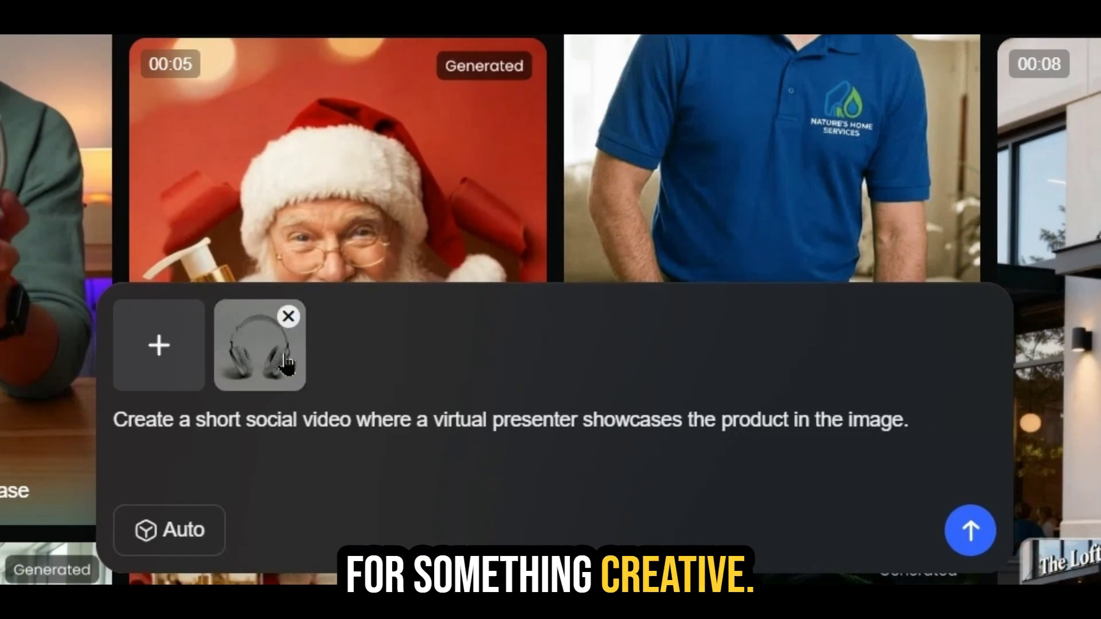
click(288, 317)
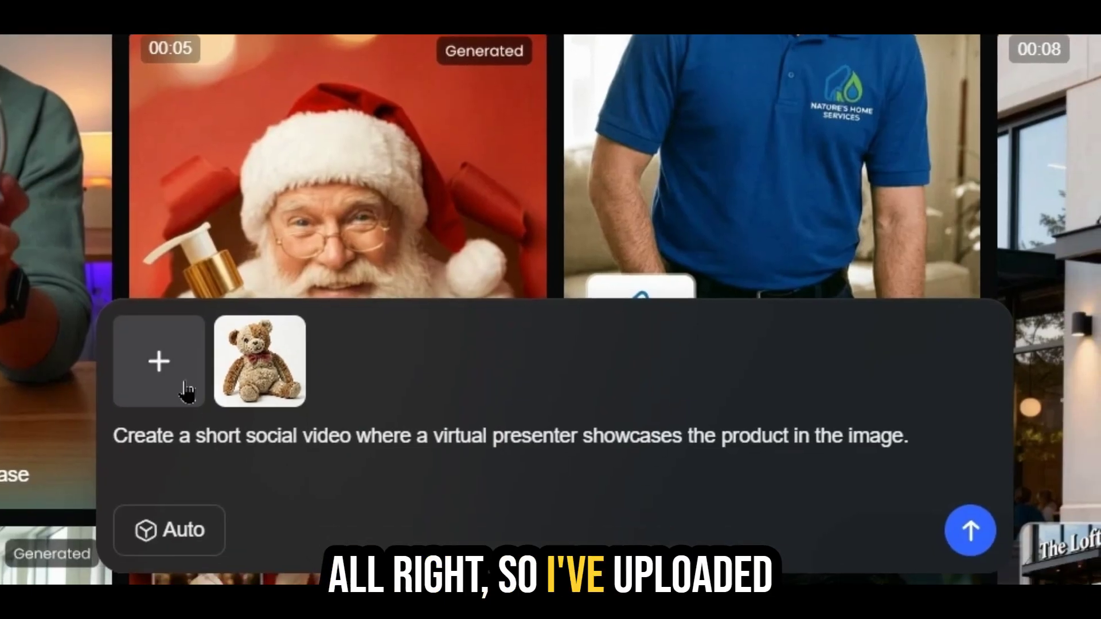
mouse_move(251, 379)
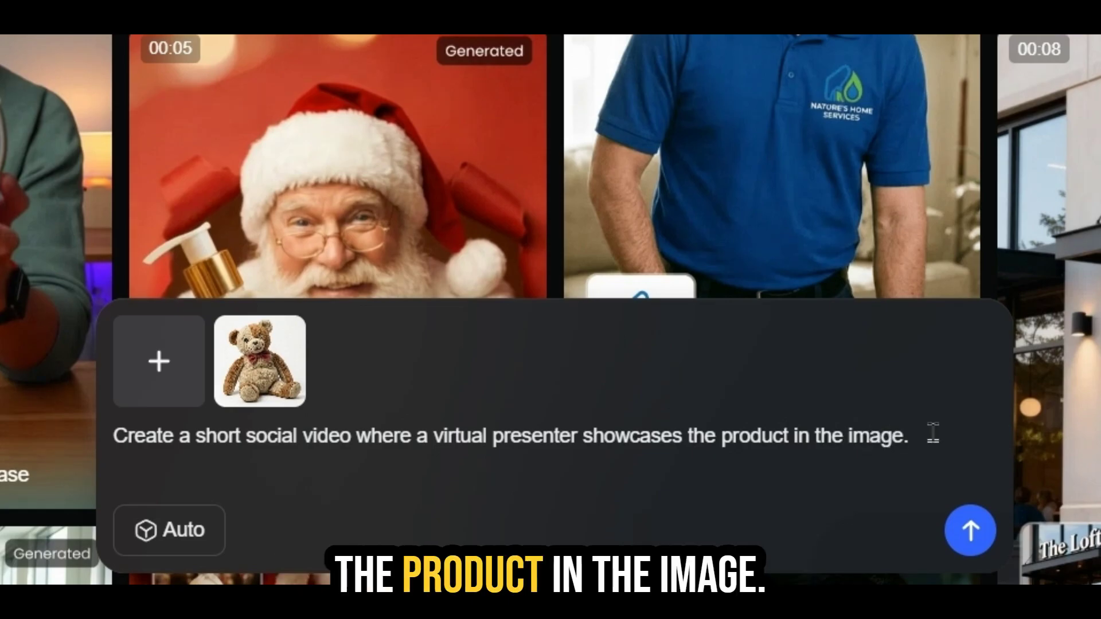
Submit the teddy bear showcase request and read the agent's reply asking for a voiceover script
click(965, 534)
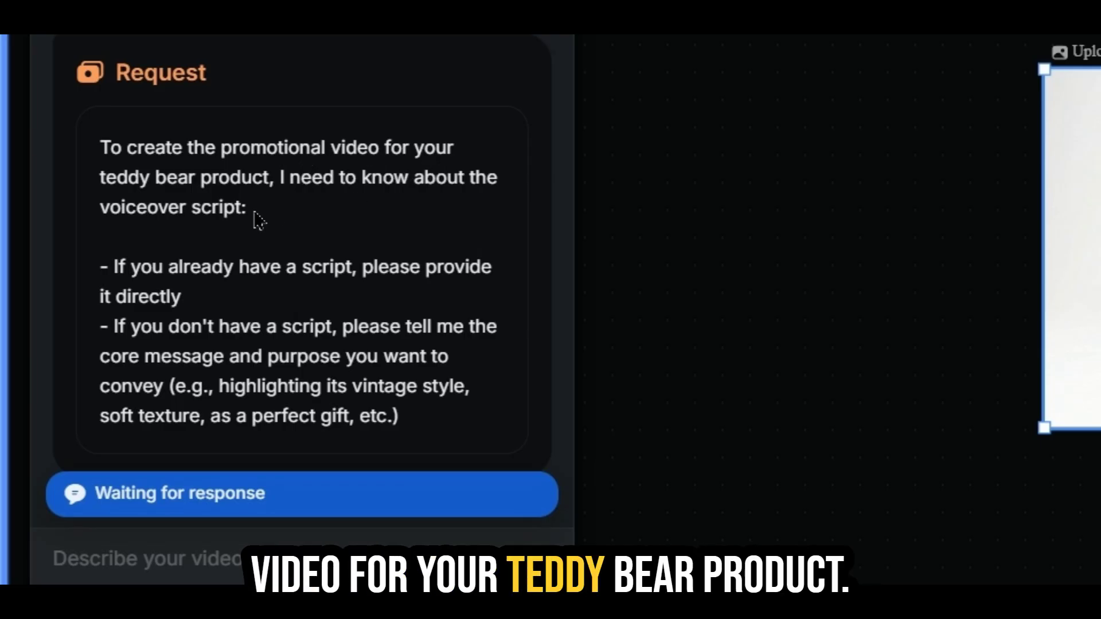
scroll(290, 217, down, 1)
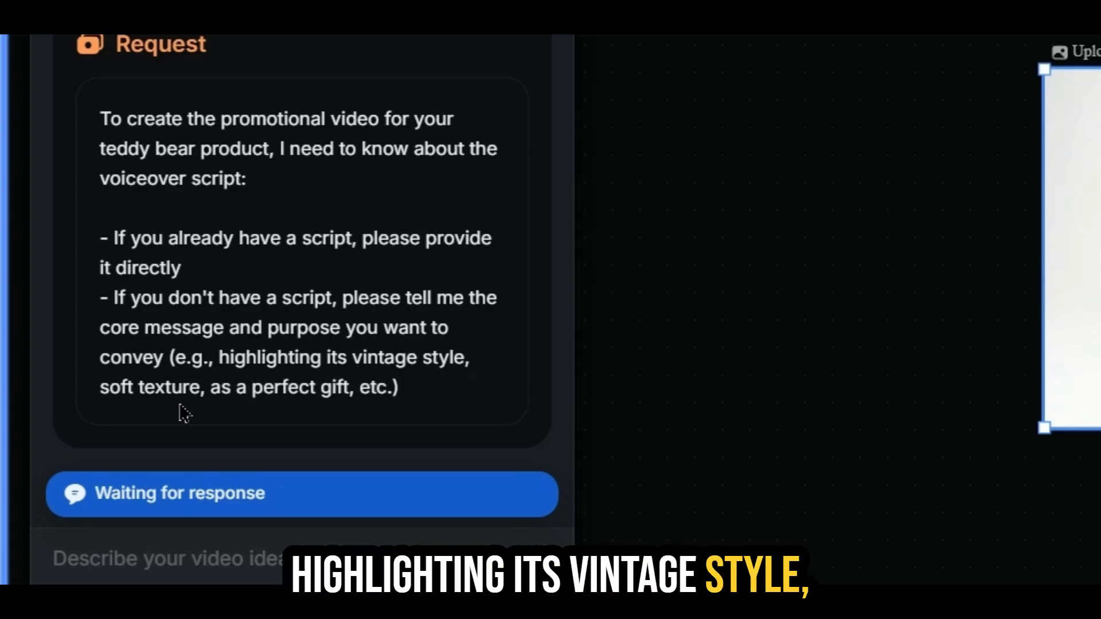
Paste the humorous ugly teddy bear voiceover script into the reply and send it
click(267, 569)
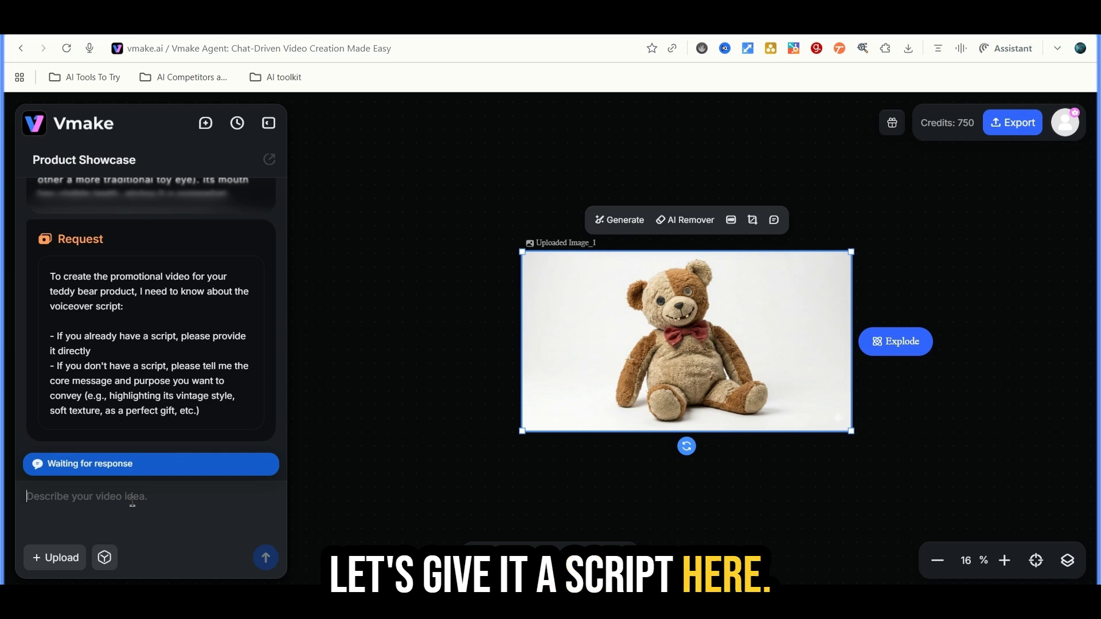
key(ctrl+v)
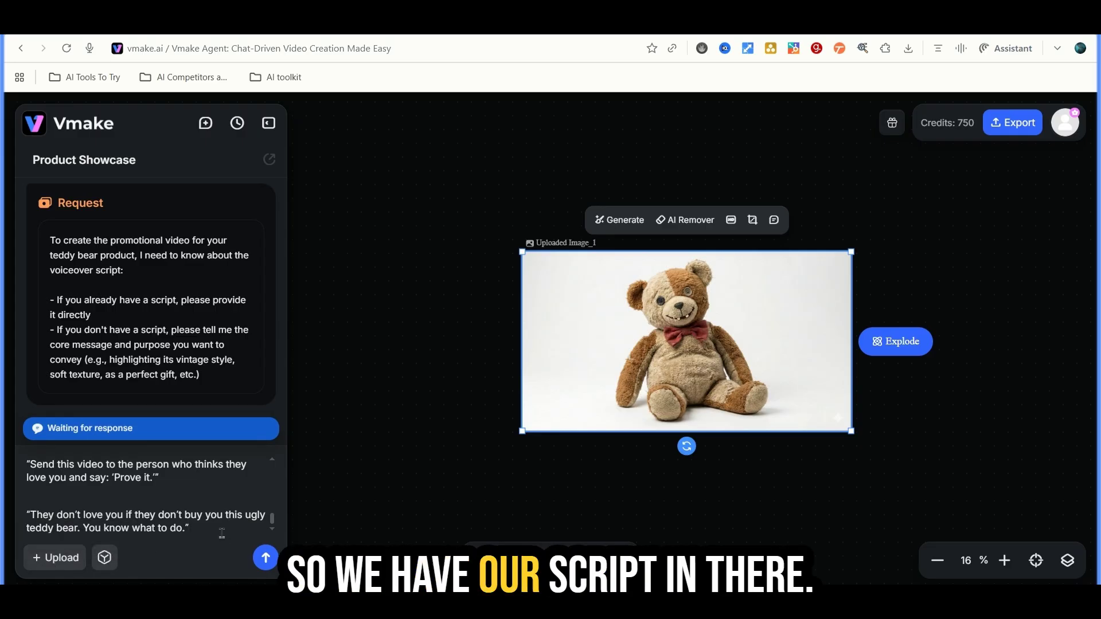
key(Return)
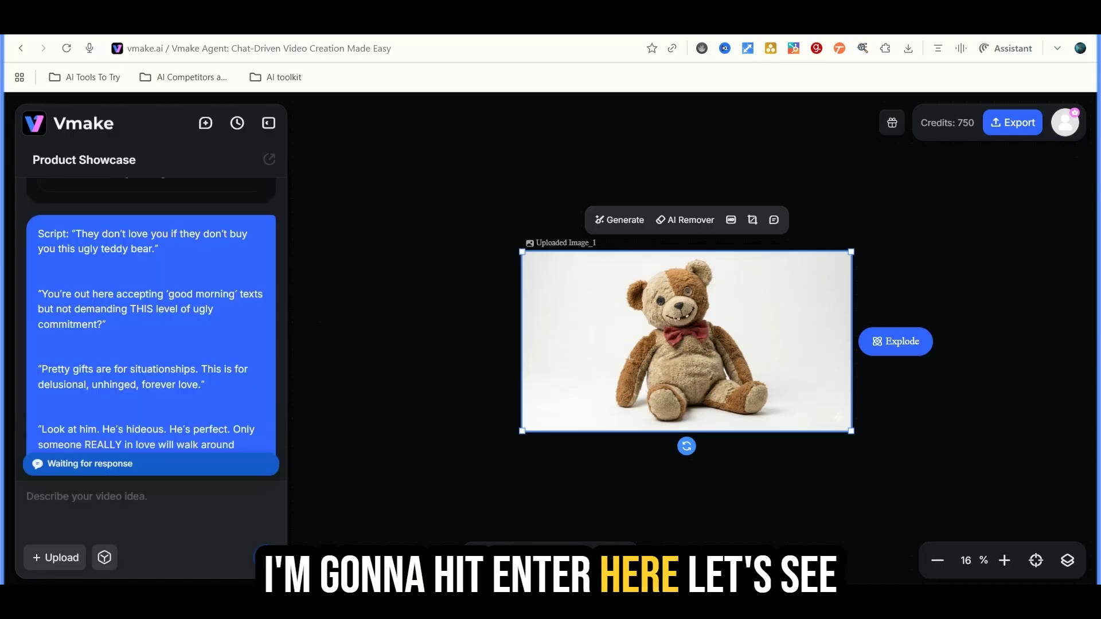